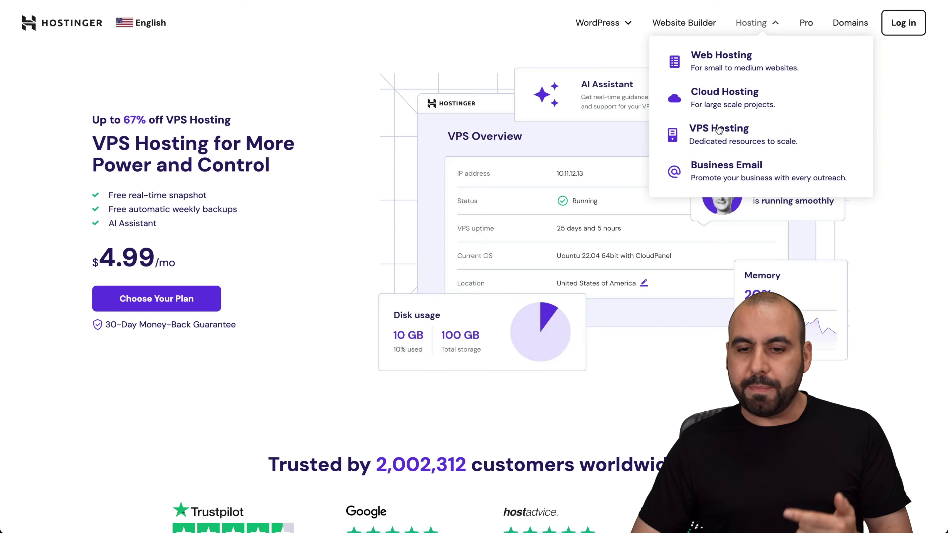
Step: Scroll down to the KVM 1–KVM 8 VPS pricing cards ($4.99 to $19.99/mo)
scroll(390, 223, "down", 15)
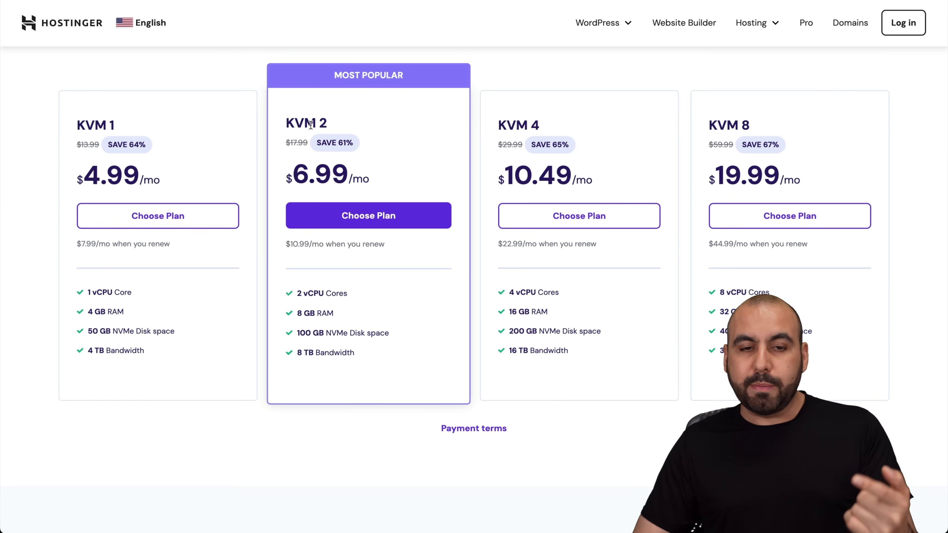
Step: Choose the KVM 2 plan for 24 months and scroll down to the payment section
left_click(350, 218)
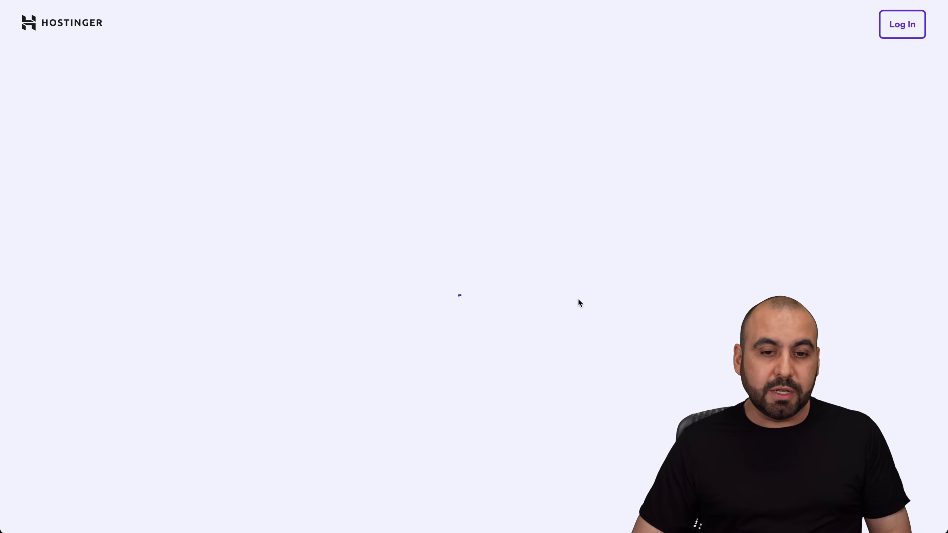
scroll(580, 380, "down", 1)
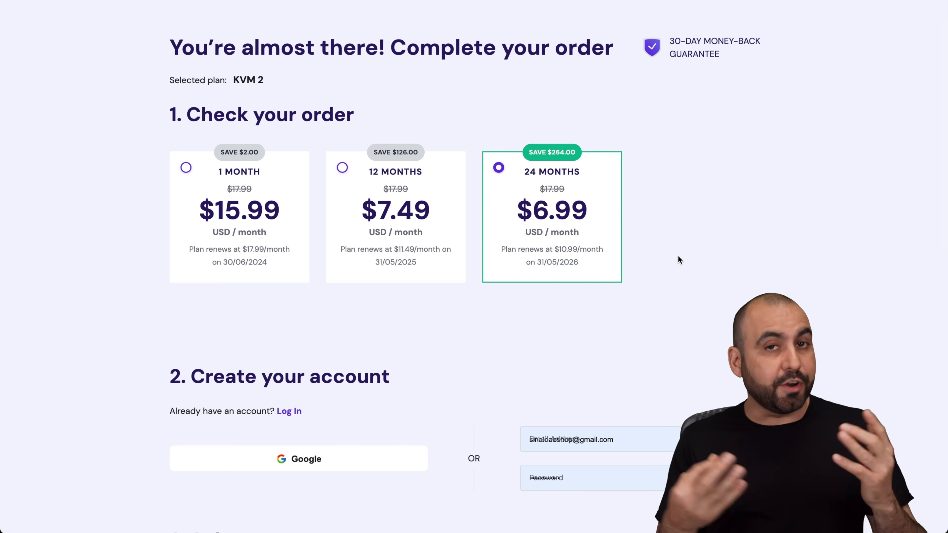
scroll(678, 256, "down", 1)
scroll(677, 255, "down", 15)
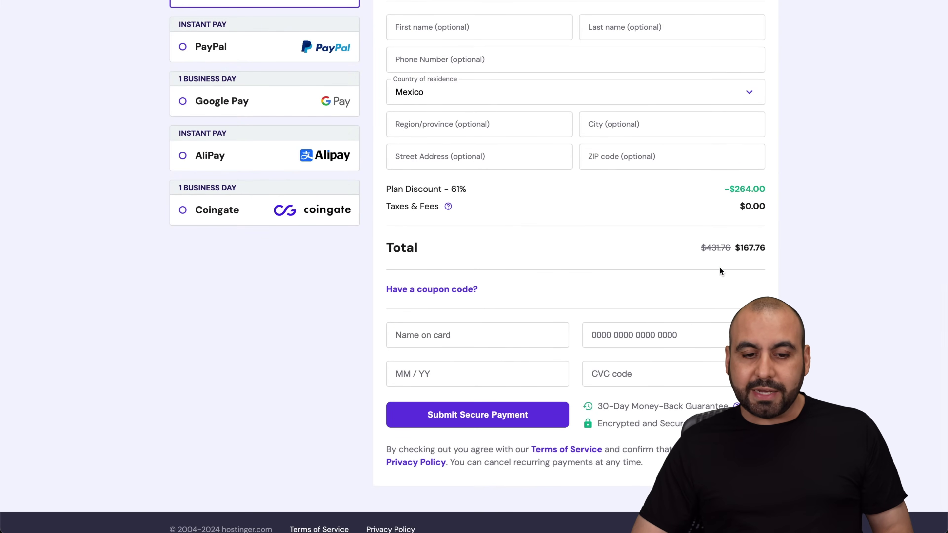
Step: Apply coupon SAASMASTER to cut the total to $150.98, then return to hPanel home
left_click(442, 290)
left_click(429, 314)
type("SAASMASTER")
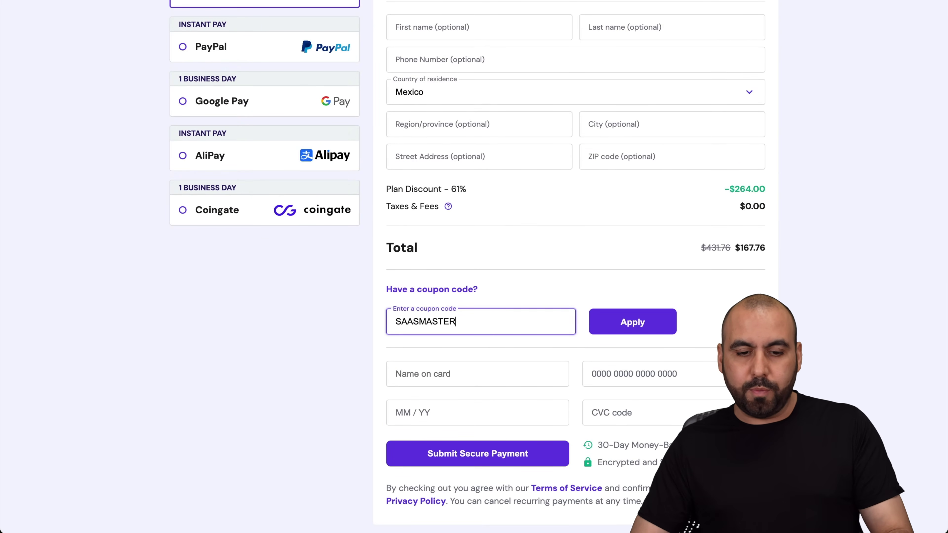
left_click(640, 327)
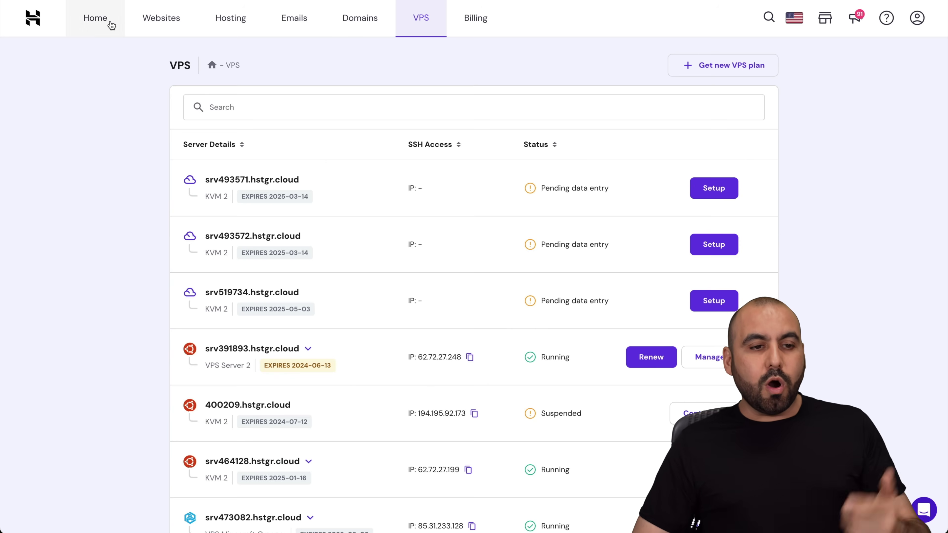
left_click(112, 25)
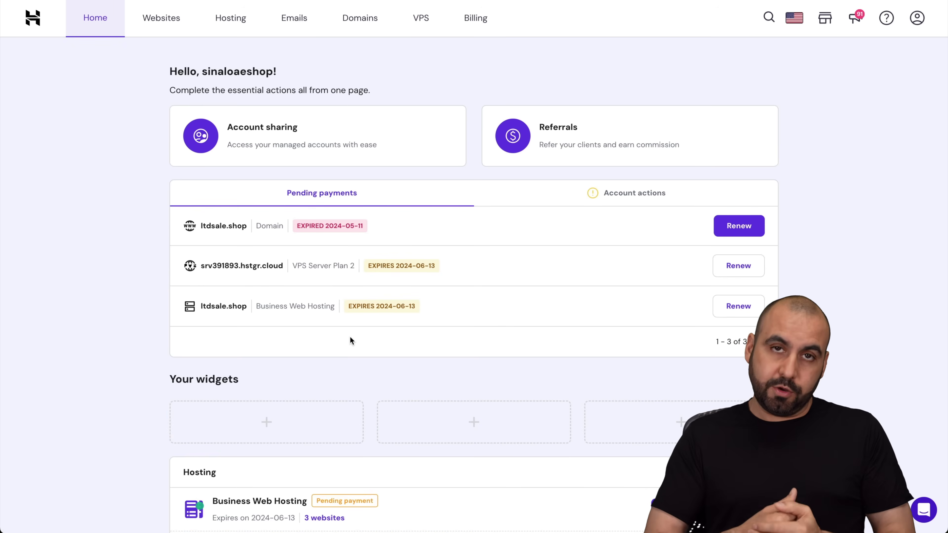
Step: Go to the VPS section of hPanel to start setting up the new server
left_click(421, 26)
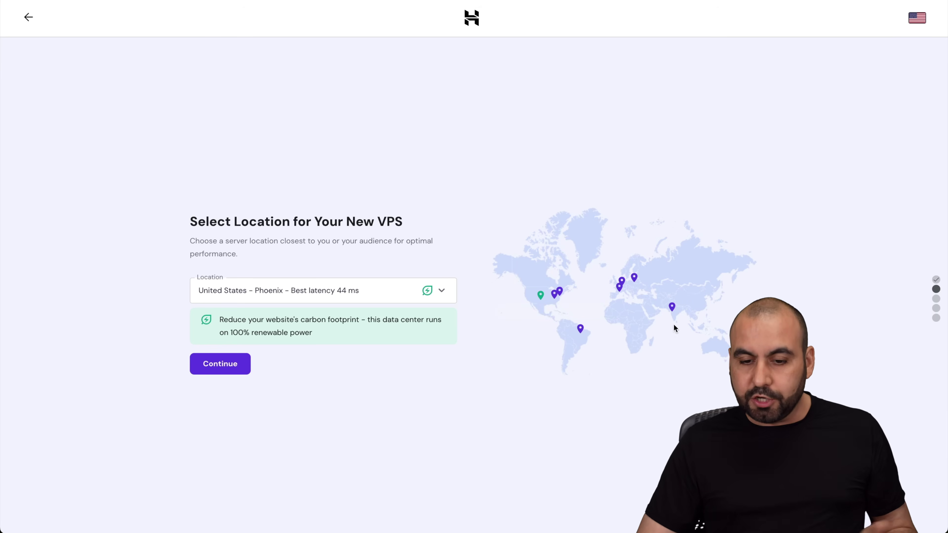
Step: After comparing other locations, set the VPS location to United States - Phoenix and continue
left_click(671, 308)
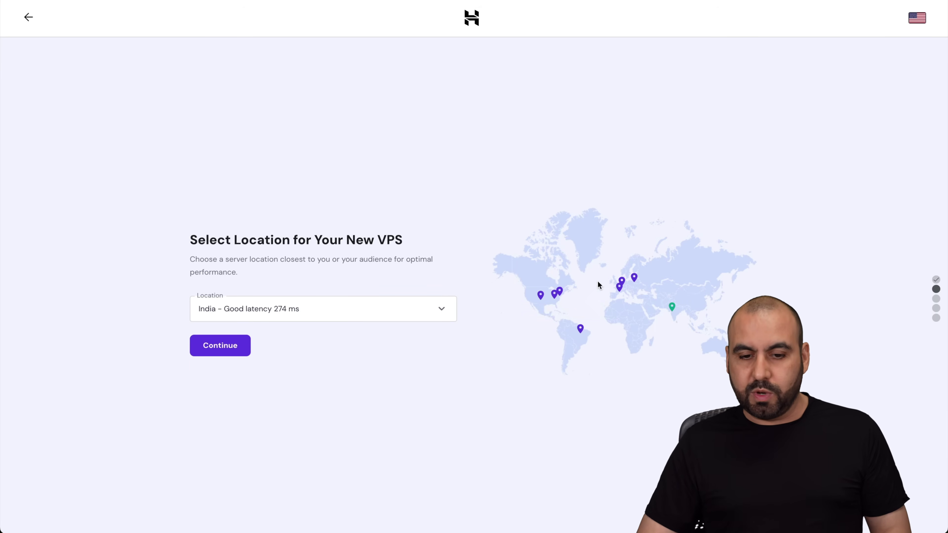
left_click(622, 284)
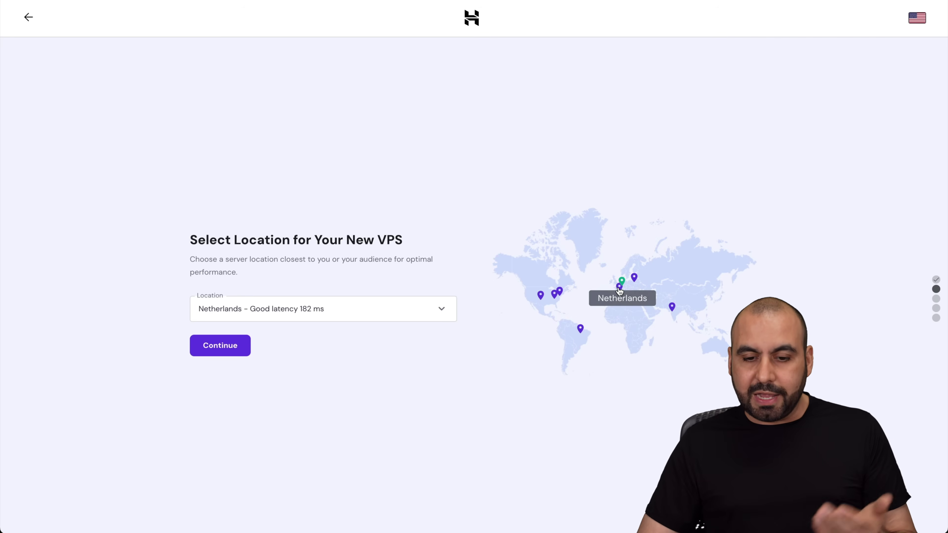
left_click(619, 291)
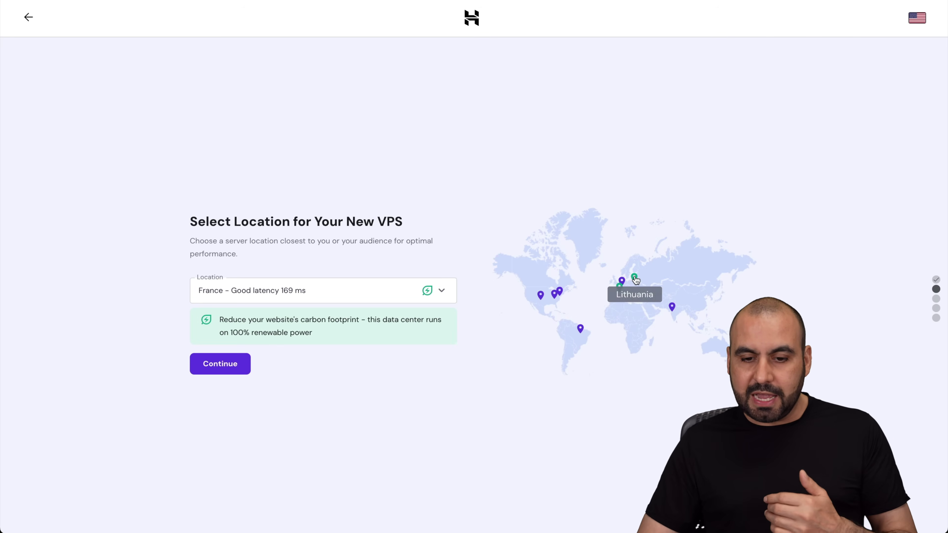
left_click(635, 278)
left_click(364, 295)
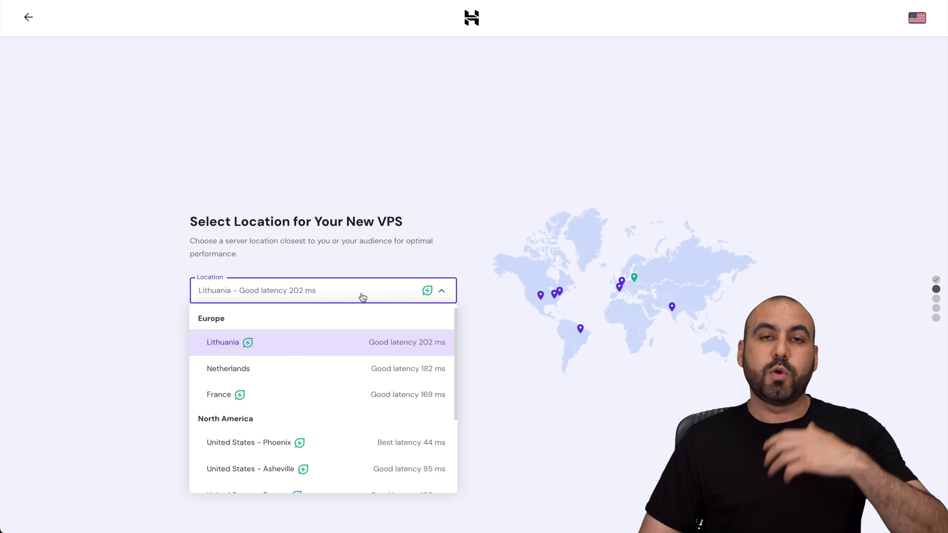
scroll(328, 445, "down", 1)
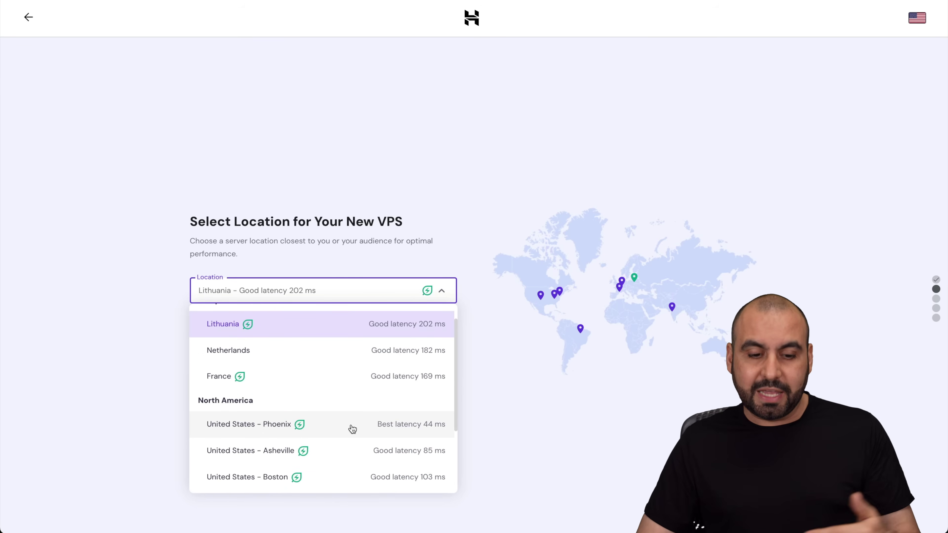
left_click(352, 428)
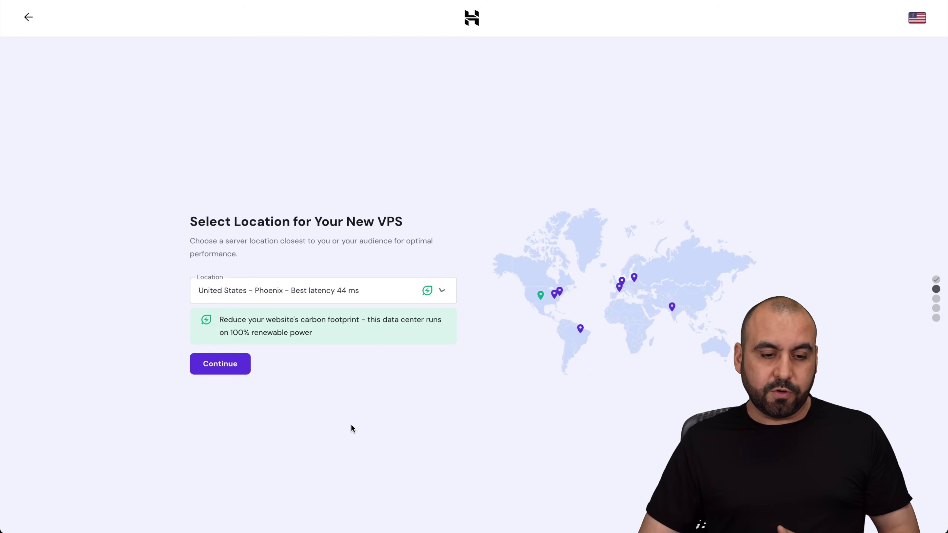
left_click(235, 374)
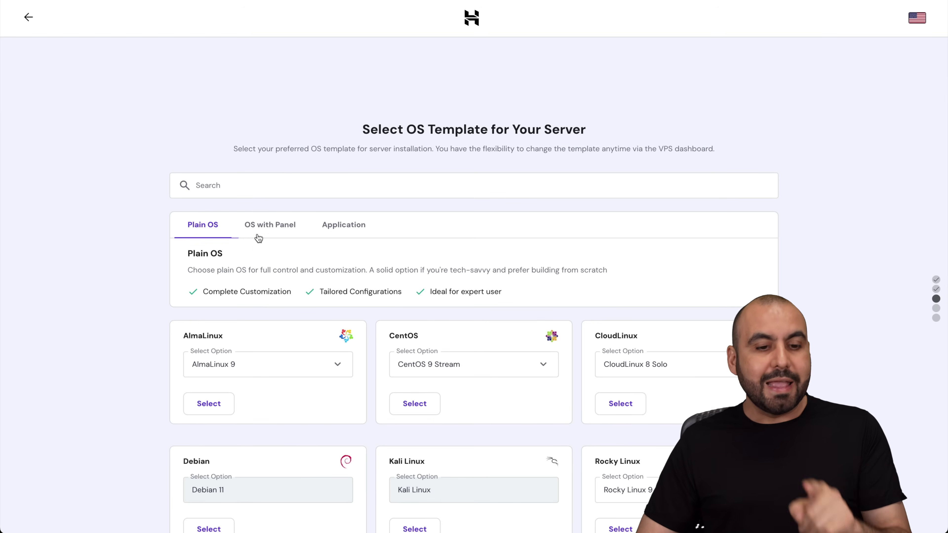
Step: Select Ubuntu 22.04 as the VPS operating system template
scroll(307, 270, "down", 5)
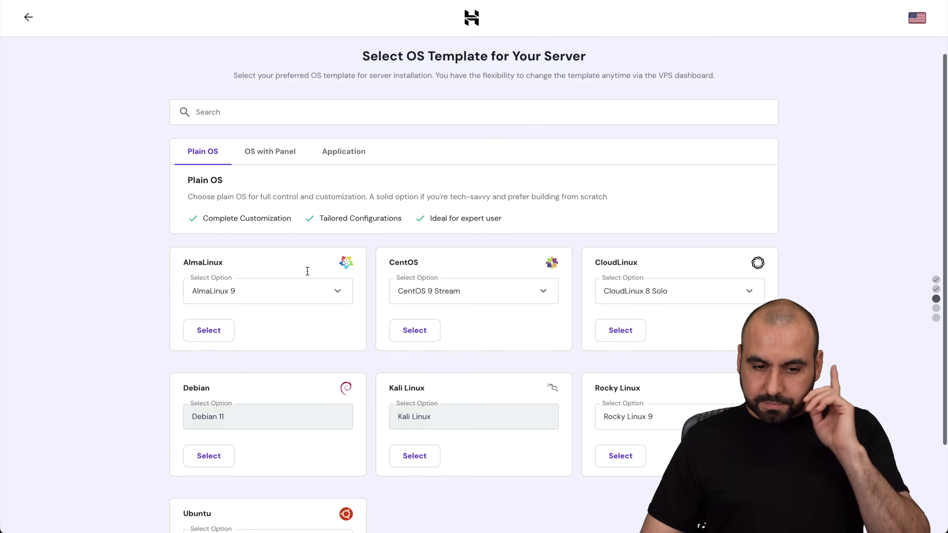
scroll(307, 275, "down", 2)
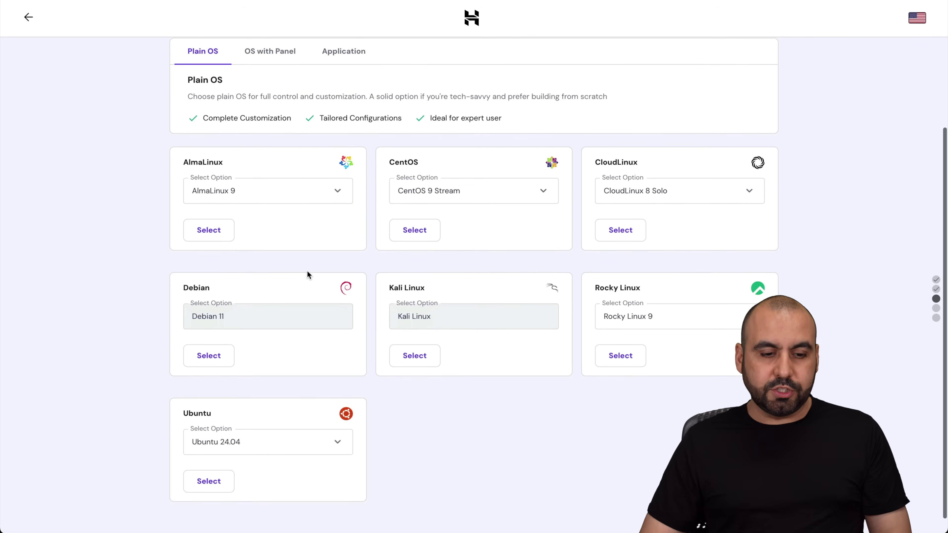
left_click(263, 422)
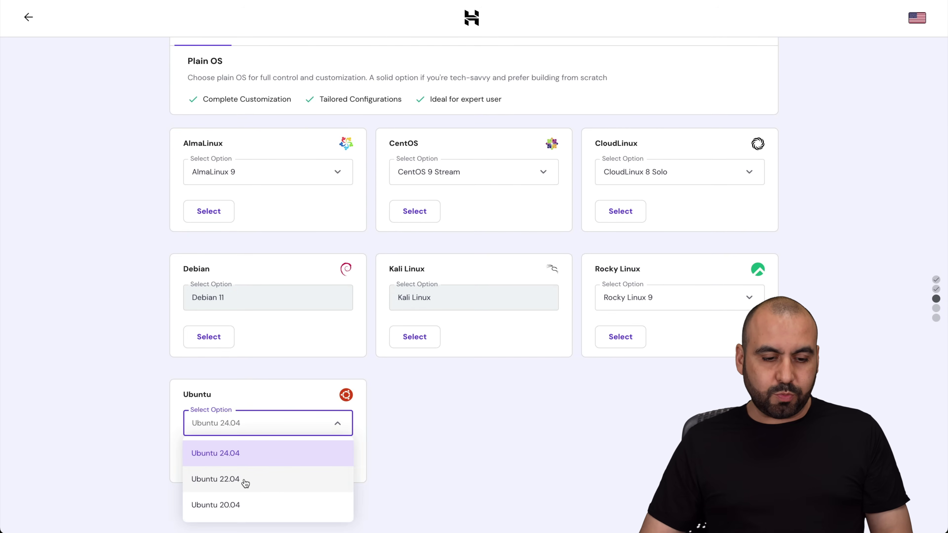
left_click(243, 479)
left_click(222, 461)
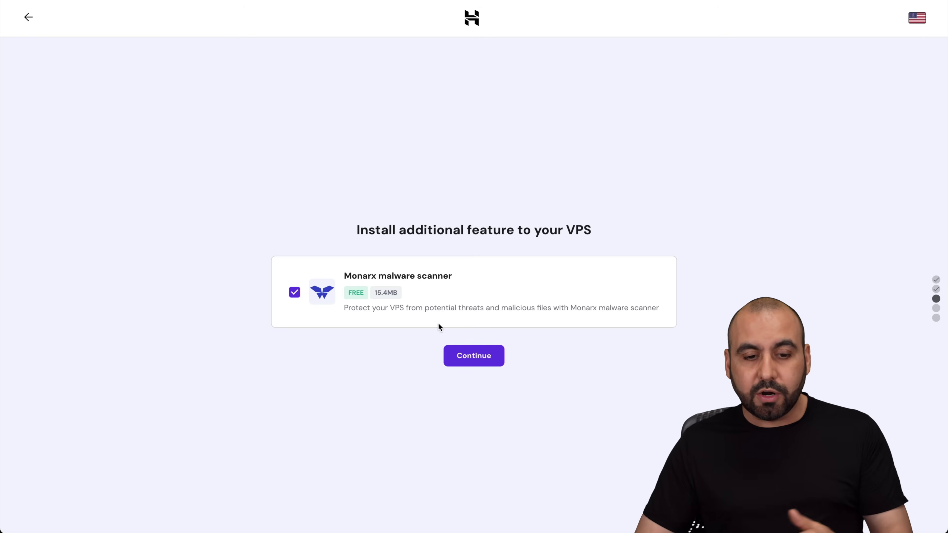
Step: Leave the Monarx scanner checked and replace the VPS root password with a new one
left_click(474, 356)
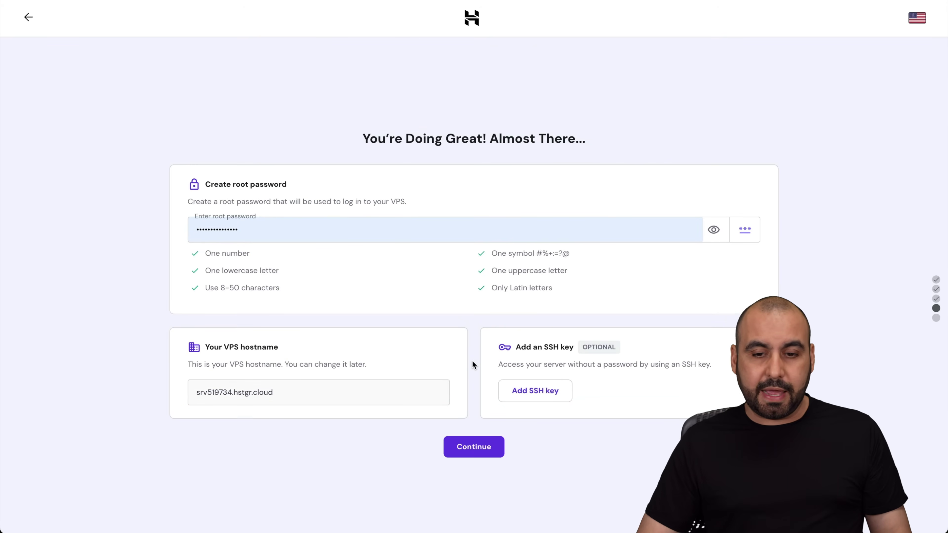
double_click(381, 230)
key("BackSpace")
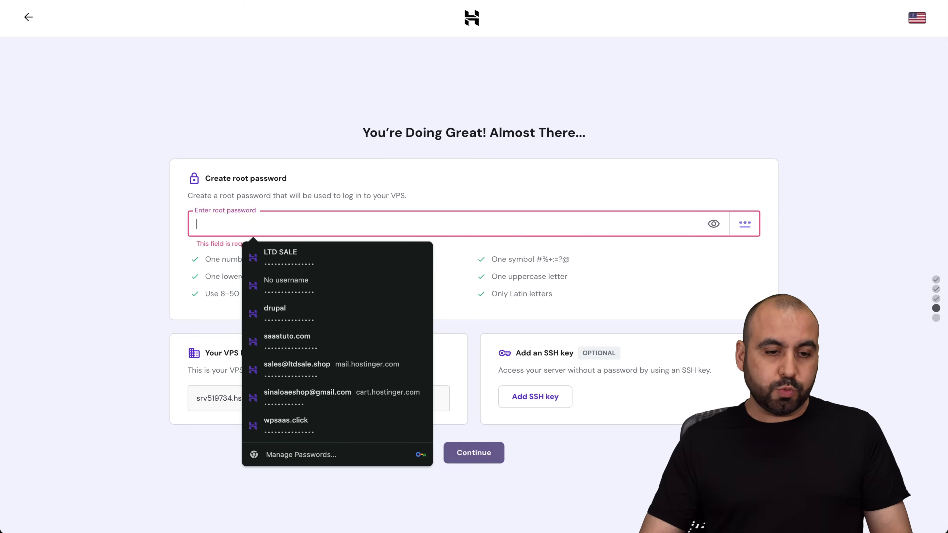
key("ctrl+v")
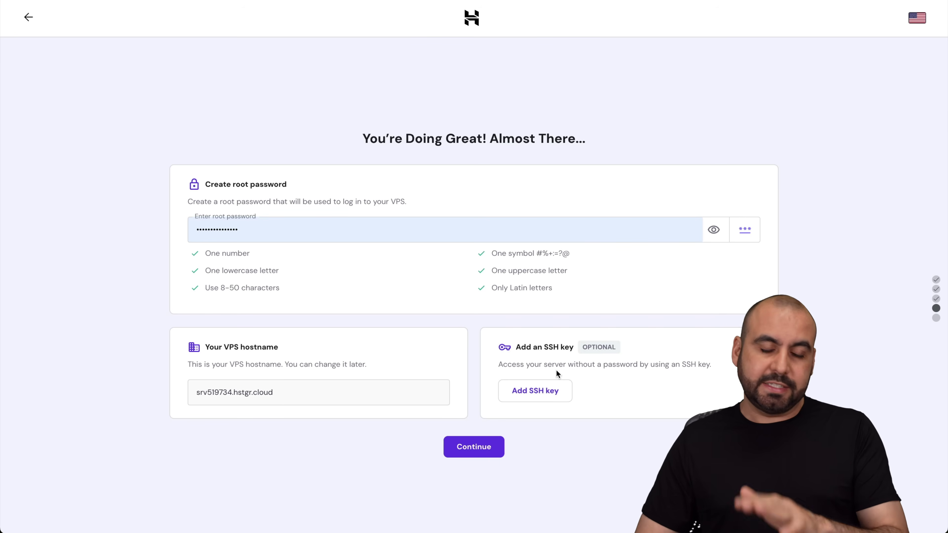
Step: Review the United States / Ubuntu 22.04 summary, decline the password-manager prompt, and finish setup
left_click(480, 447)
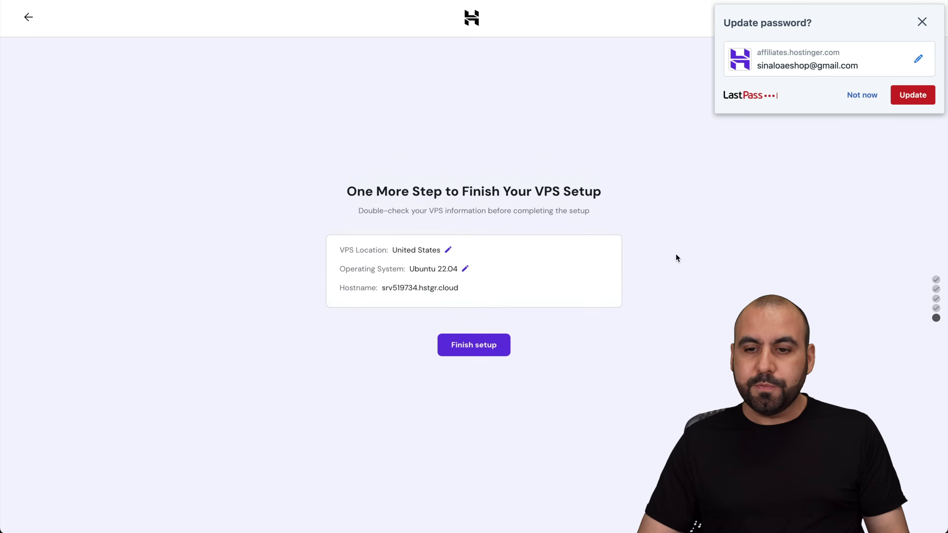
left_click(862, 95)
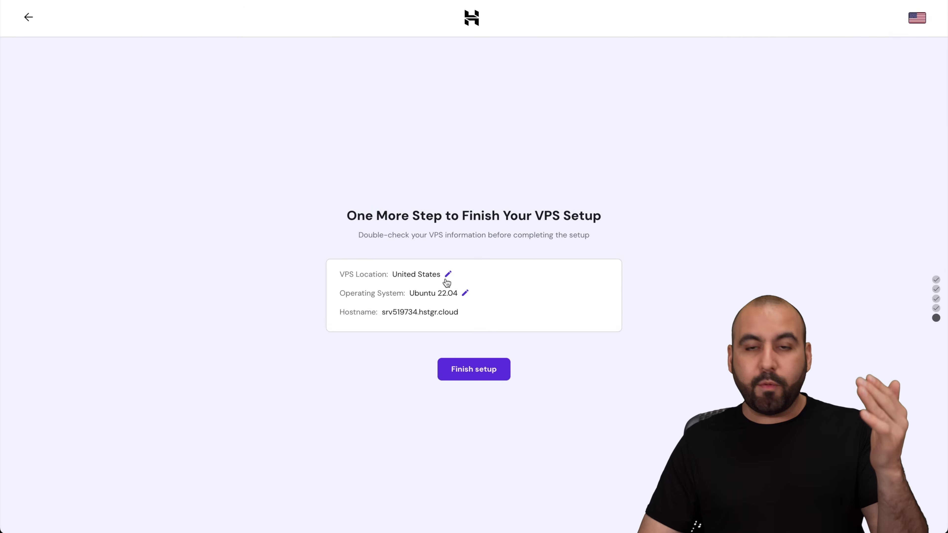
left_click(484, 369)
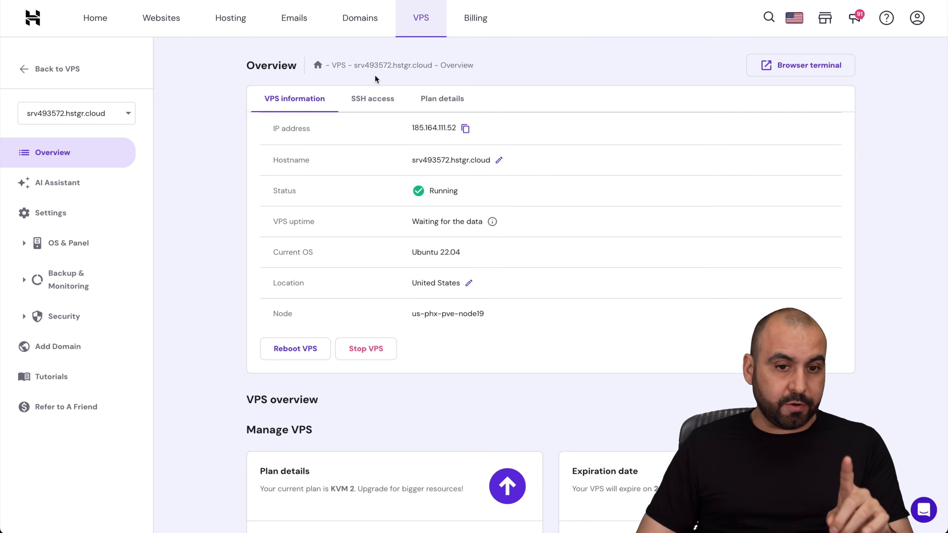
Step: Check the VPS's SSH access details, then return to its IP and VPS information
left_click(372, 103)
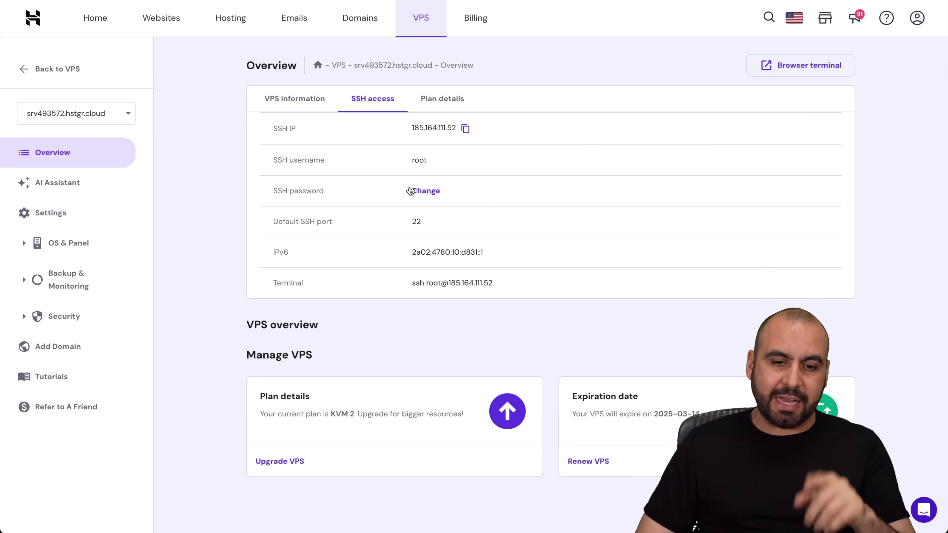
left_click(312, 99)
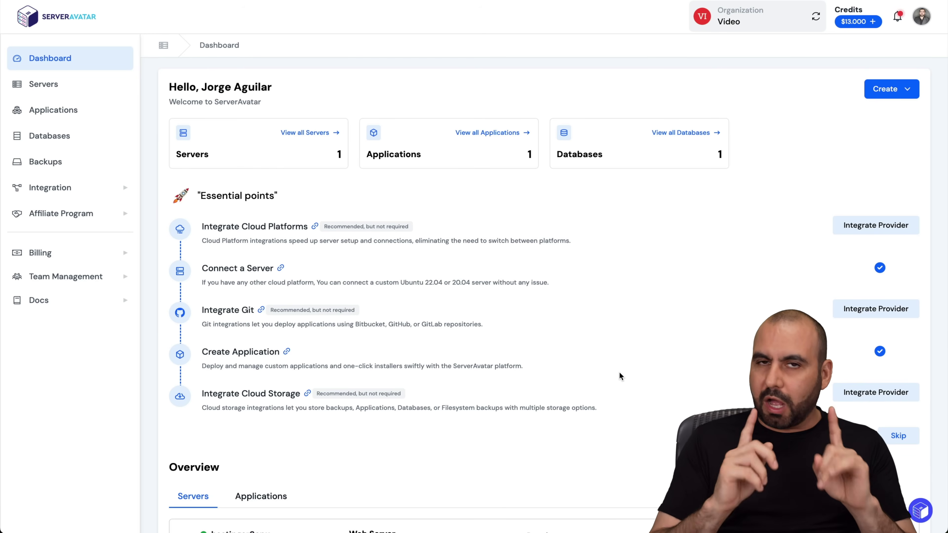
Step: Start a new custom server named hostingertest in ServerAvatar and paste the VPS root password
left_click(882, 90)
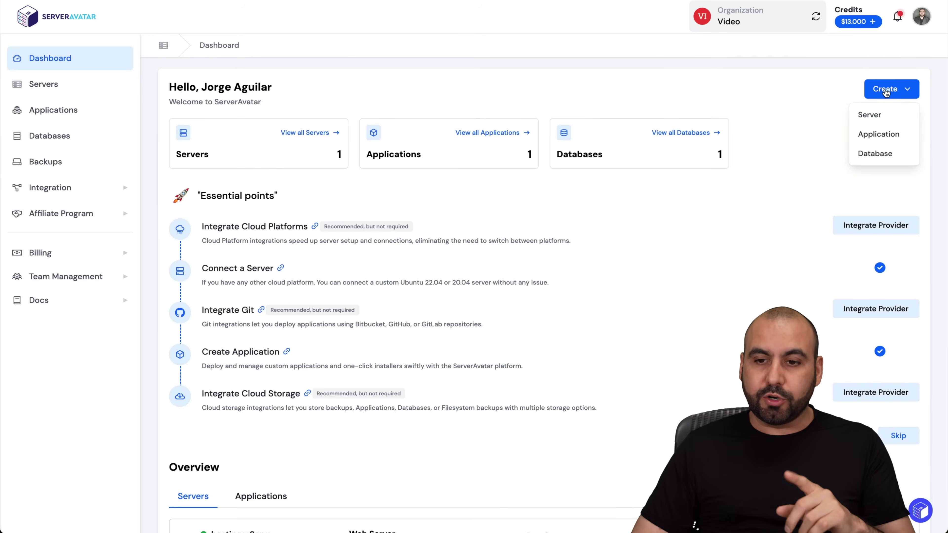
left_click(873, 116)
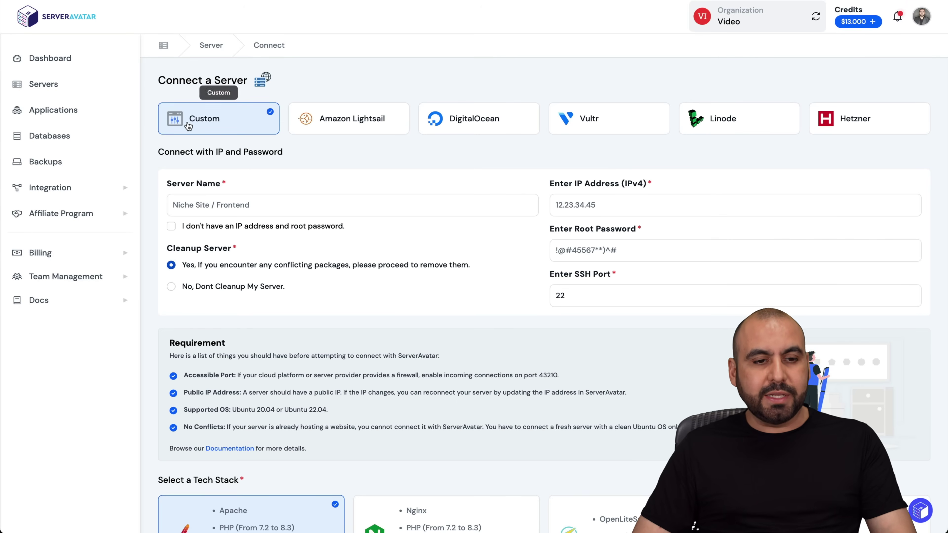
left_click(247, 204)
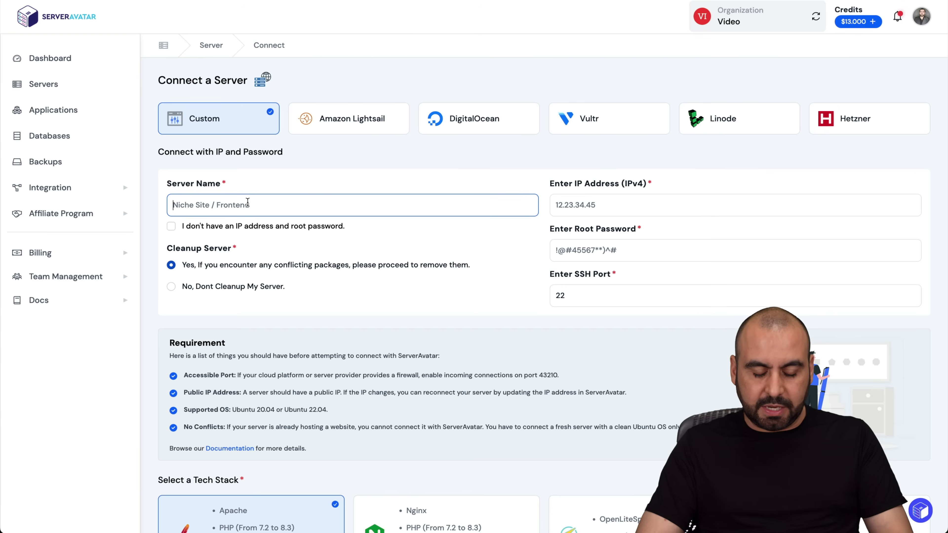
type("hostinger")
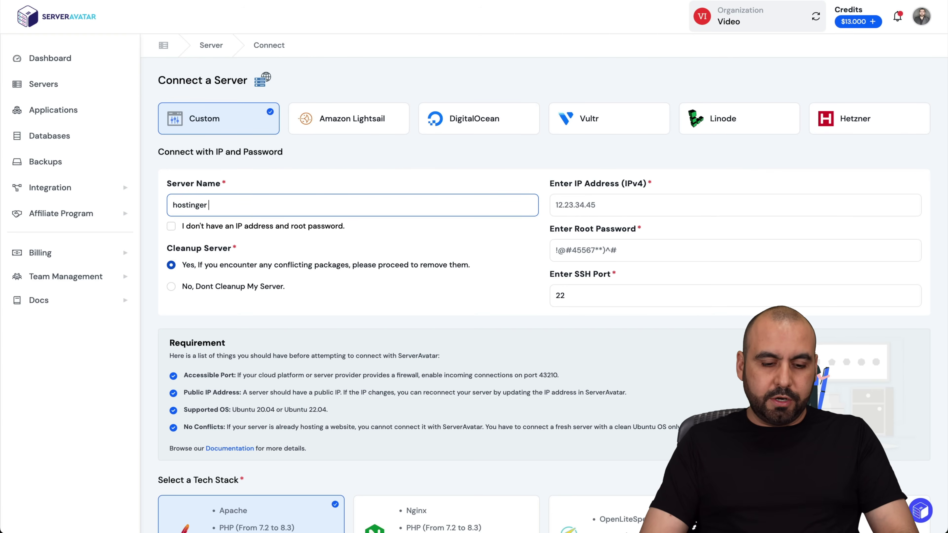
type("test")
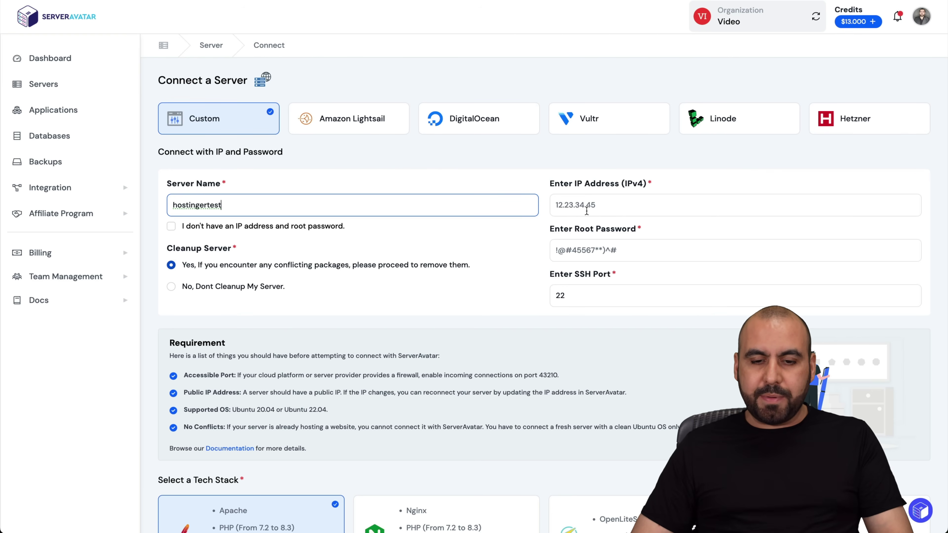
left_click(589, 256)
key("ctrl+v")
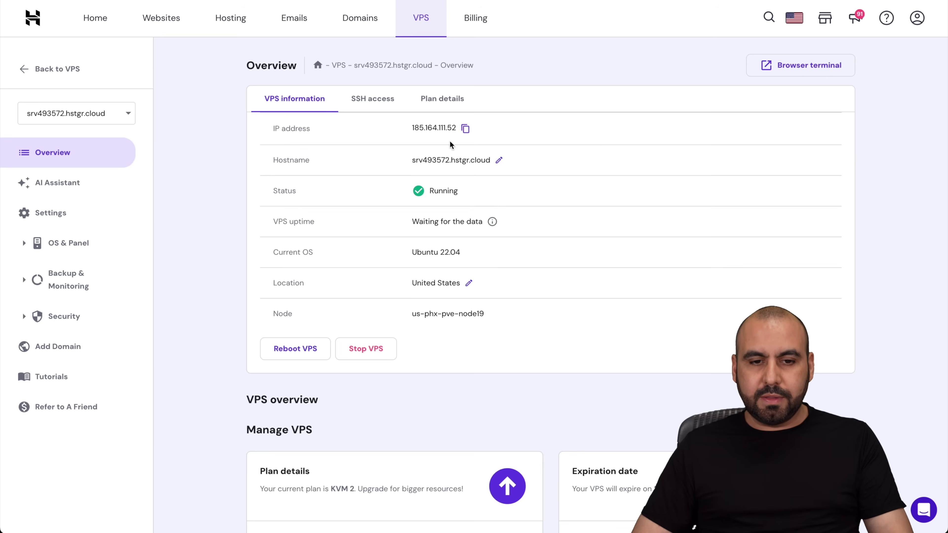
Step: Paste the VPS IP from hPanel, keep Apache and MySQL, and connect the server
left_click(466, 129)
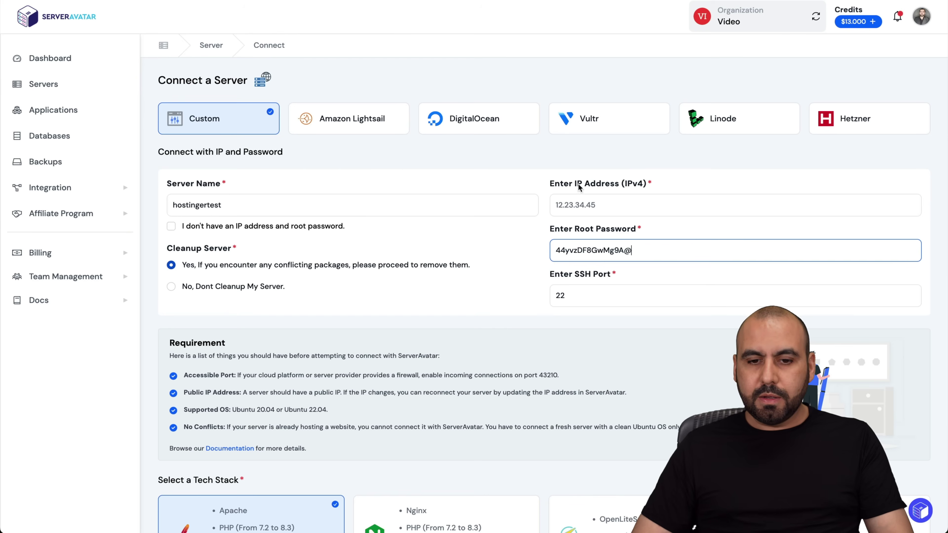
left_click(578, 202)
key("ctrl+v")
scroll(488, 276, "down", 5)
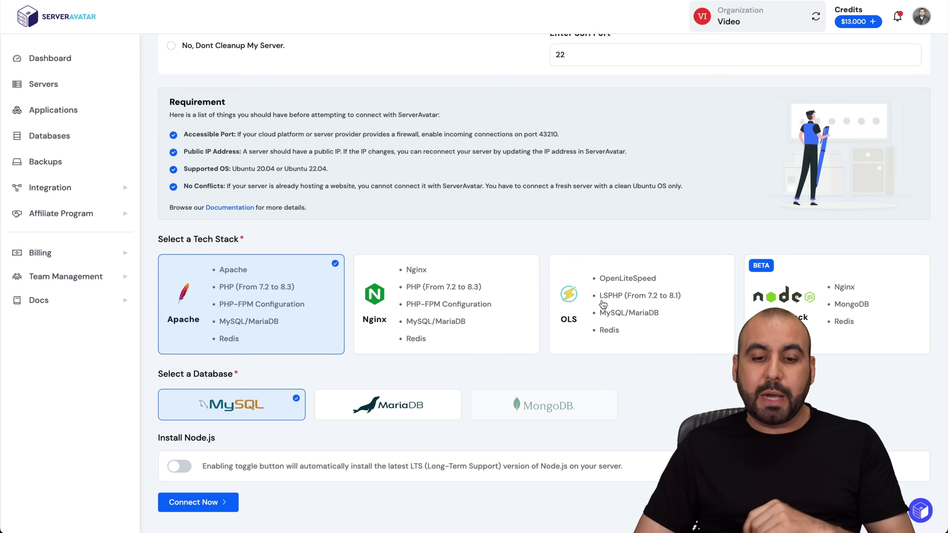
scroll(635, 391, "down", 1)
scroll(635, 391, "up", 1)
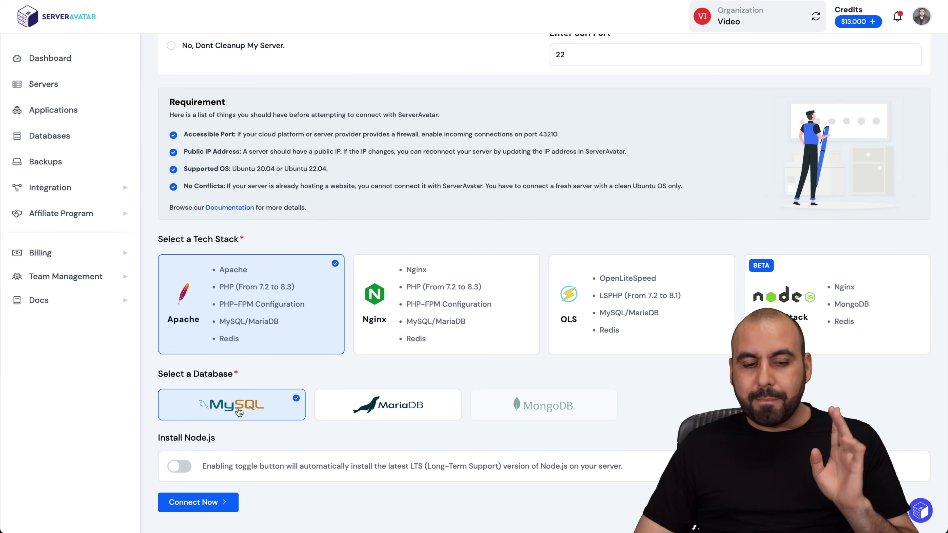
left_click(205, 511)
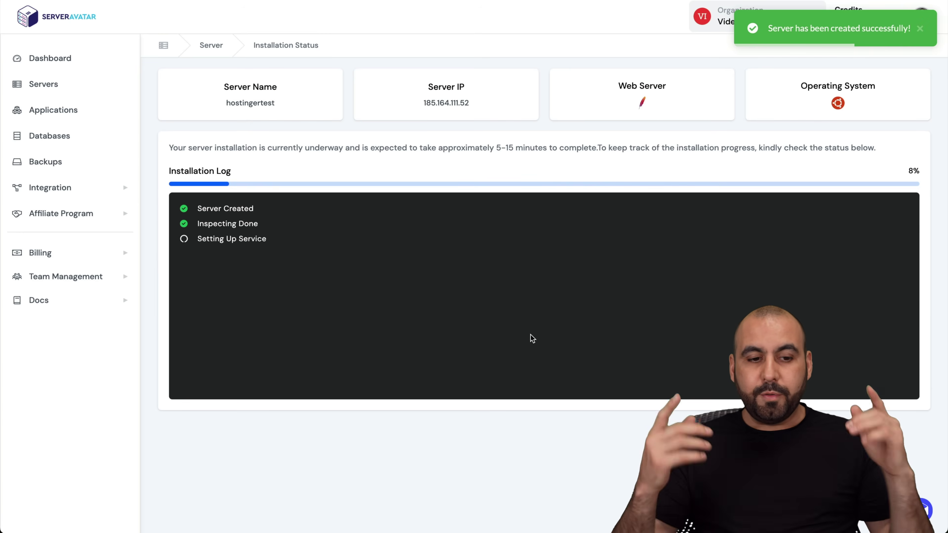